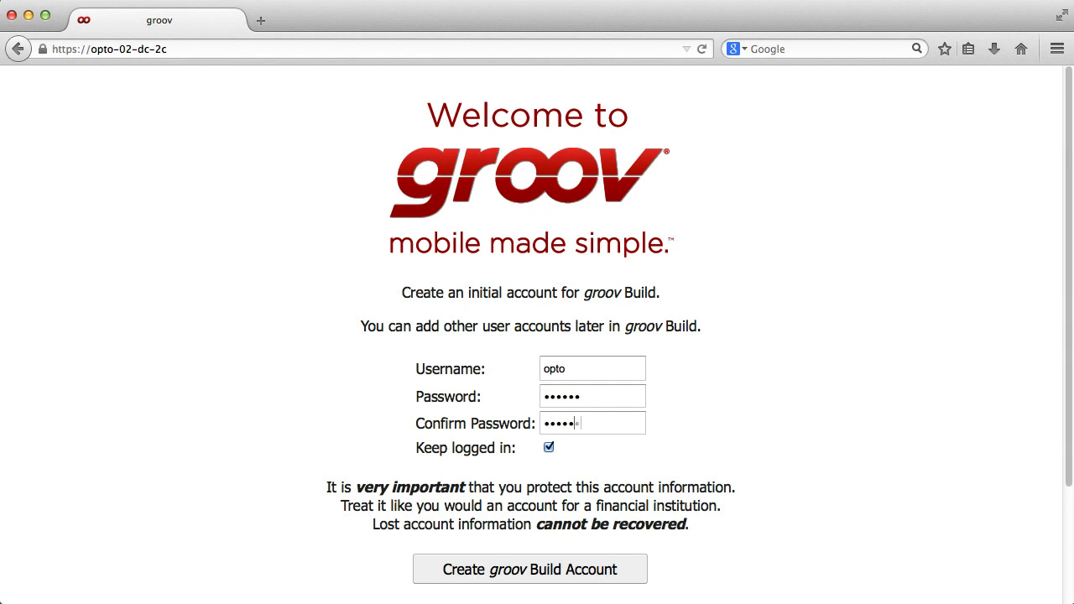
Create the initial groov Build account and continue into groov Build
{"action": "left_click", "coordinate": [569, 579]}
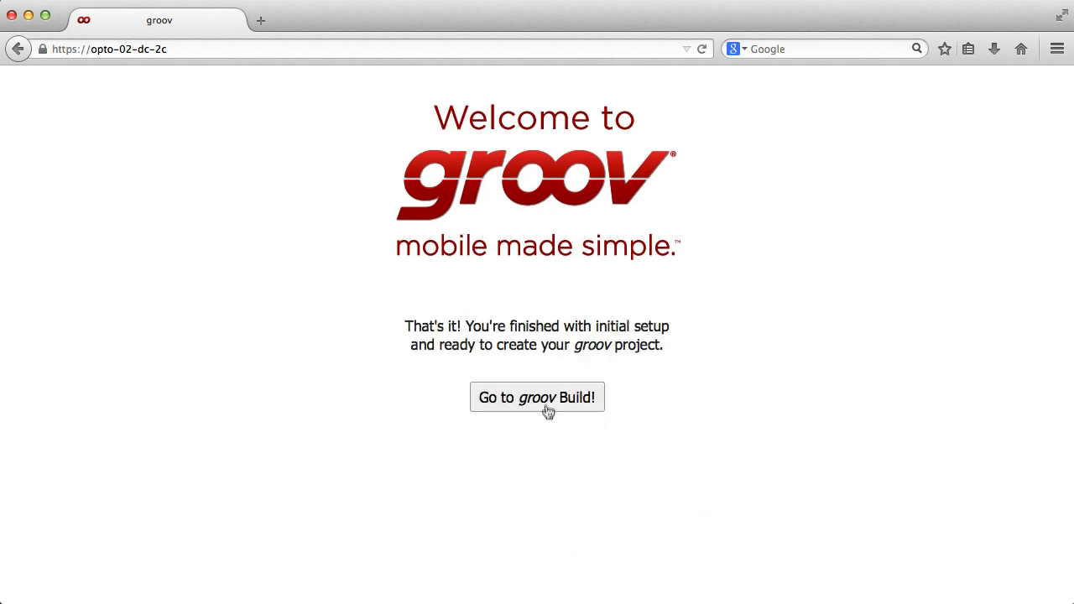
{"action": "left_click", "coordinate": [544, 400]}
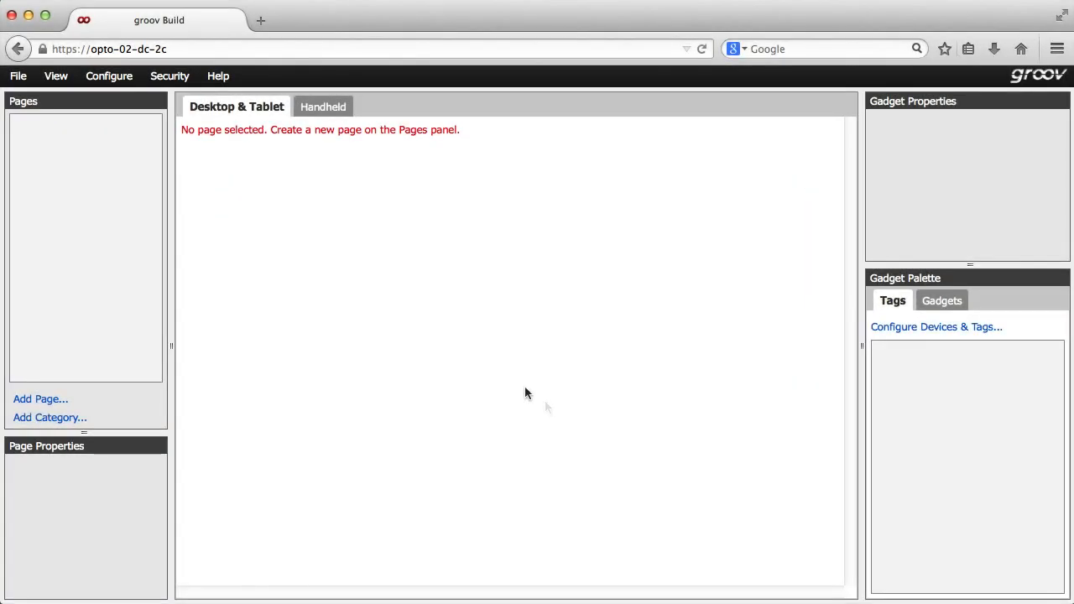
Add an OPC UA server named OPC UA Server with URL 10.192.0.210:49320 in the device and tag configuration
{"action": "left_click", "coordinate": [108, 77]}
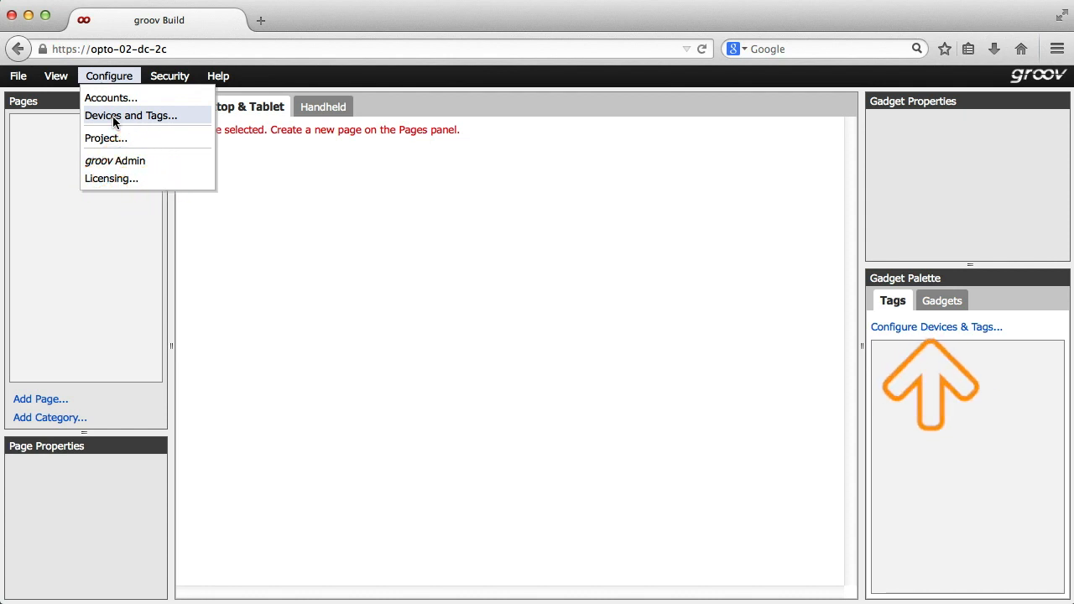
{"action": "left_click", "coordinate": [112, 118]}
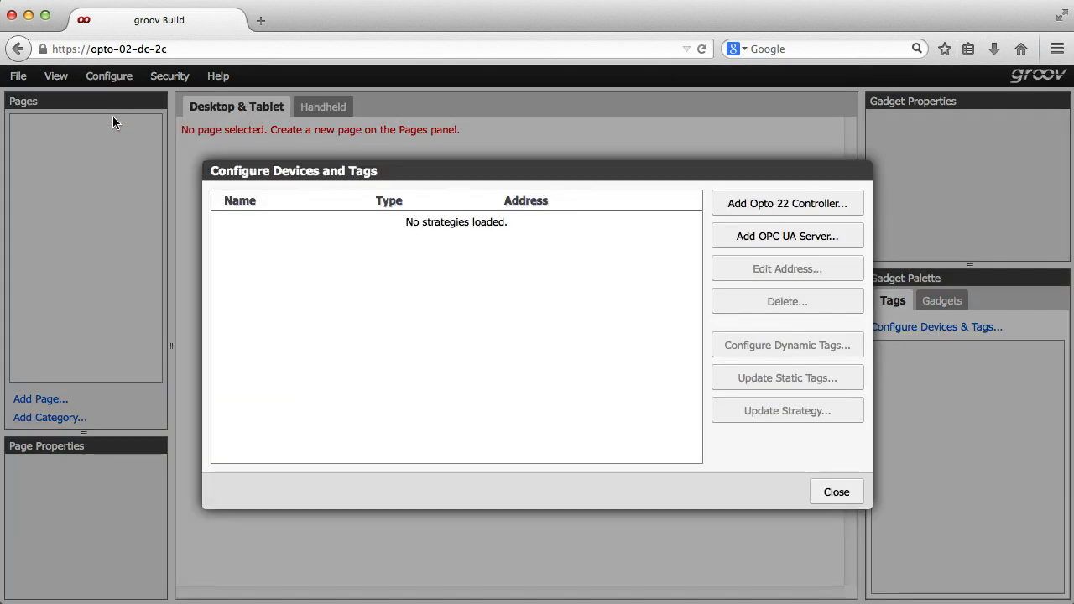
{"action": "left_click", "coordinate": [747, 242]}
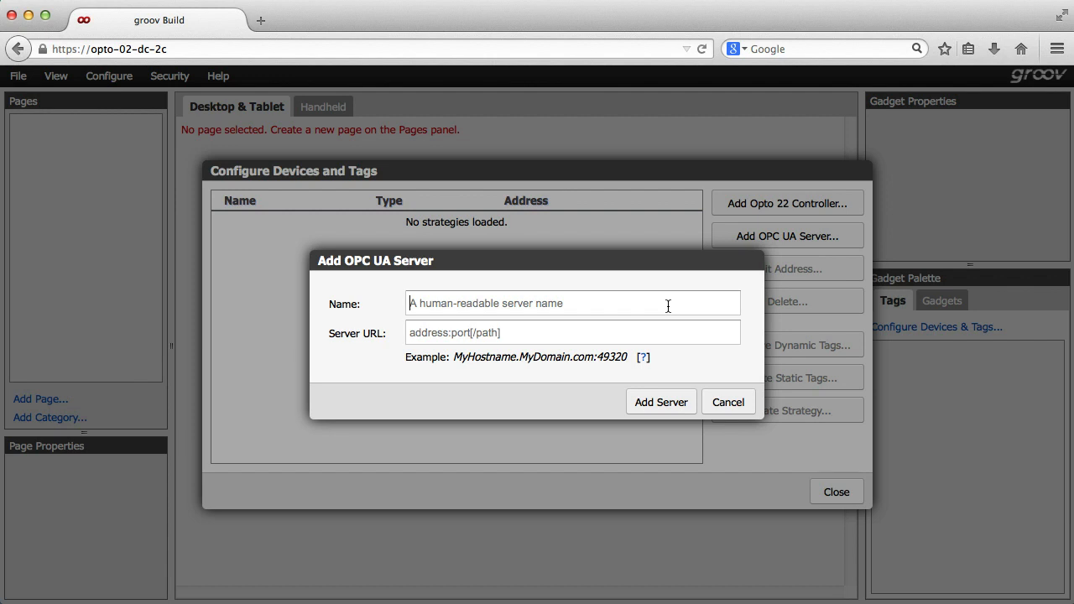
{"action": "type", "text": "OPC UA "}
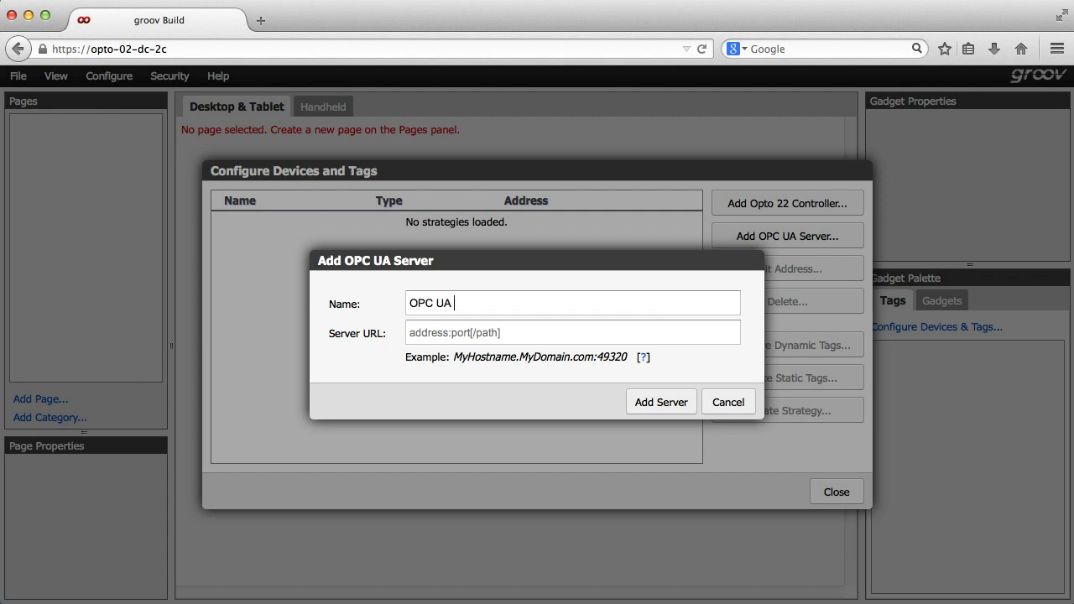
{"action": "type", "text": "Server10.19"}
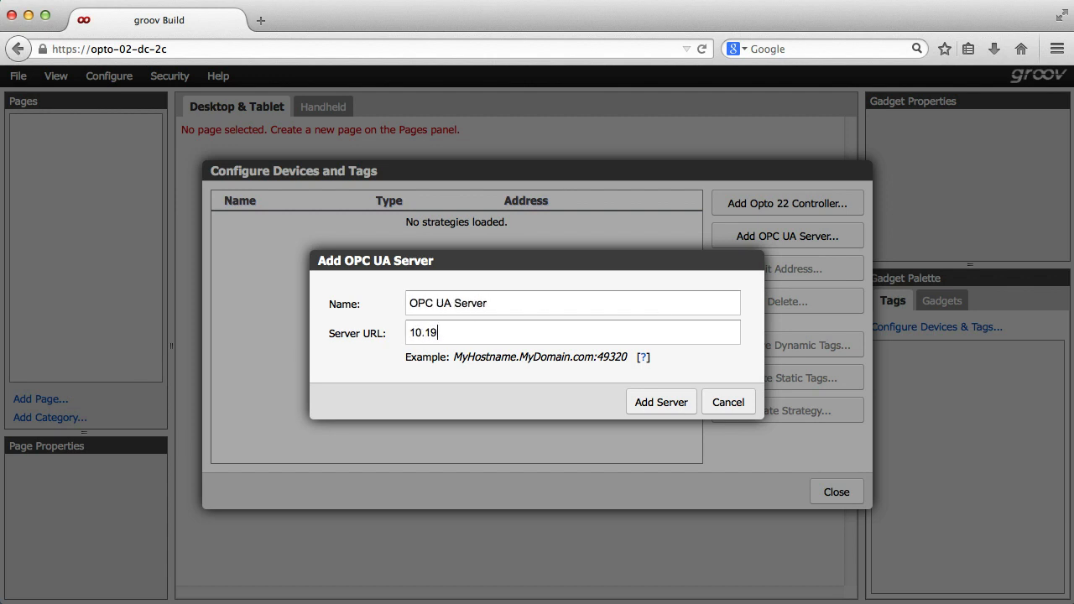
{"action": "type", "text": "2.0.210:49320"}
{"action": "left_click", "coordinate": [672, 403]}
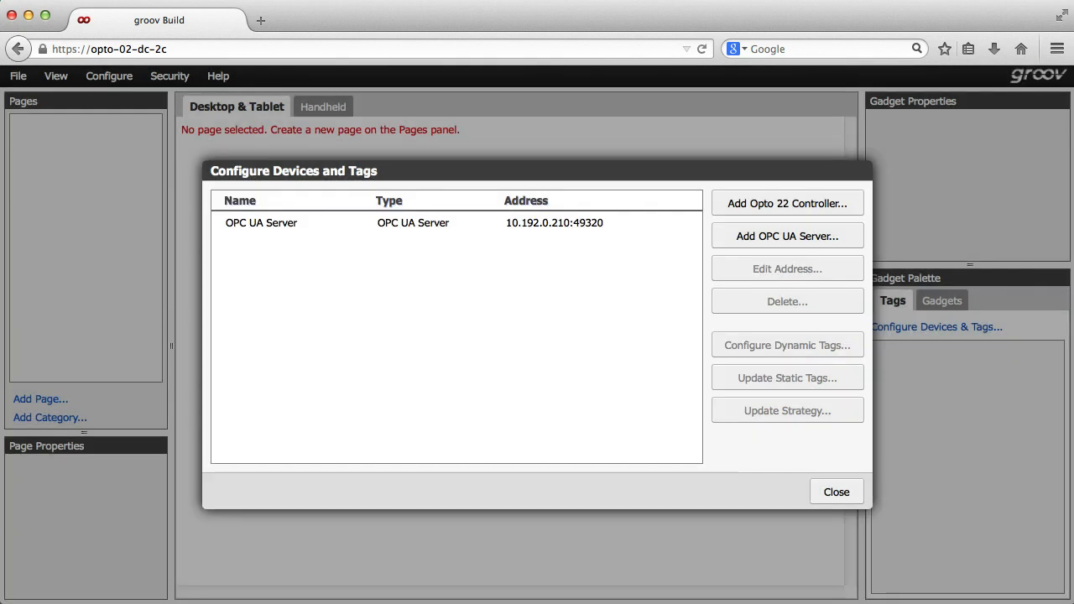
Add an Opto 22 controller at 10.192.57.39 importing the Convenience Store.idb.txt strategy file, then close the configuration
{"action": "left_click", "coordinate": [747, 205]}
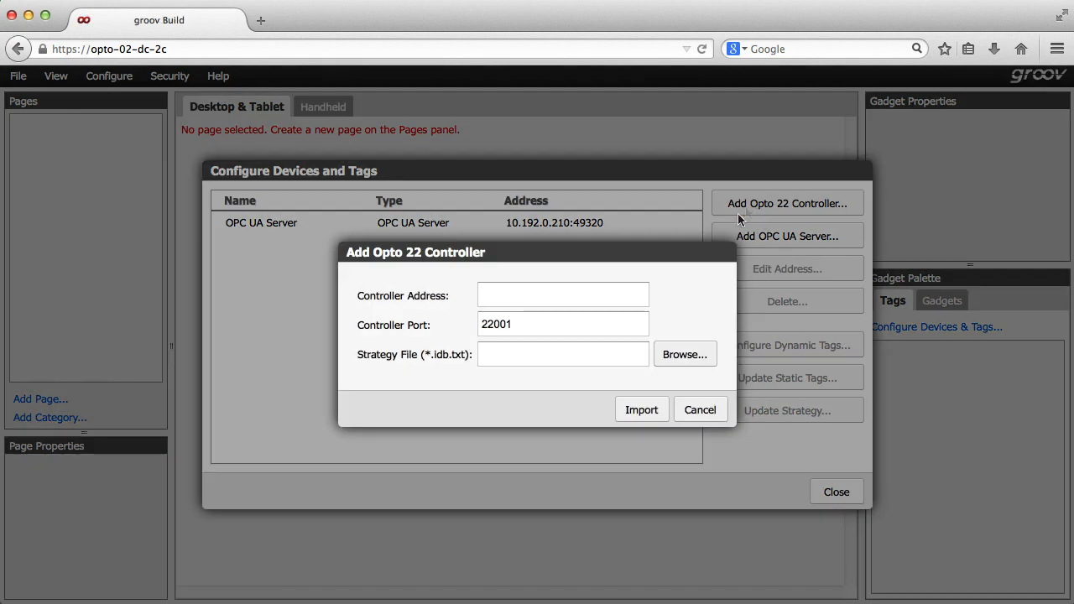
{"action": "left_click", "coordinate": [605, 295]}
{"action": "type", "text": "10.192.57.39"}
{"action": "left_click", "coordinate": [693, 361]}
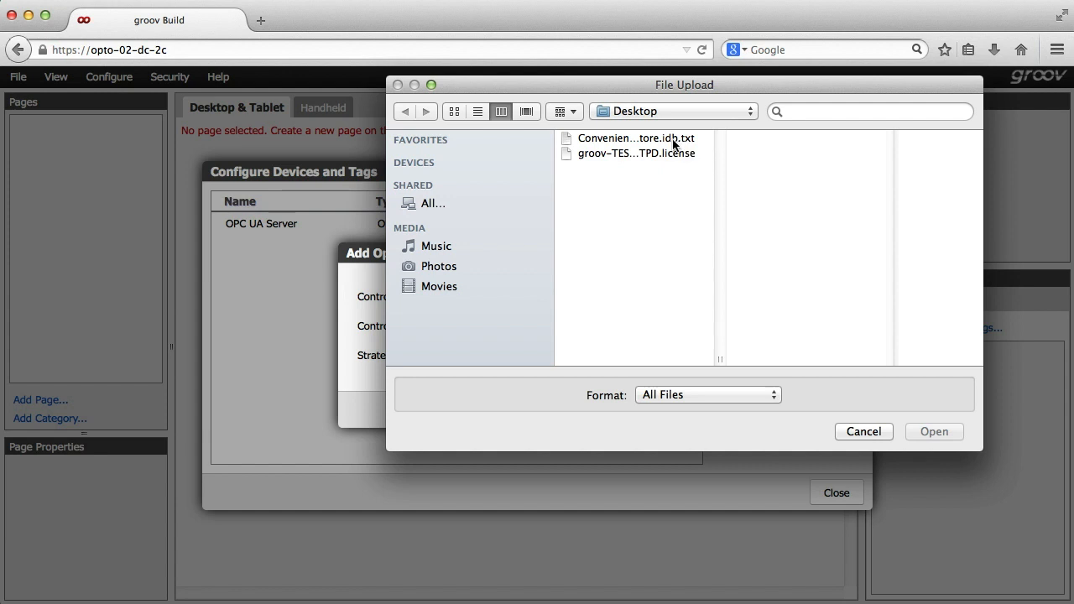
{"action": "left_click", "coordinate": [673, 141]}
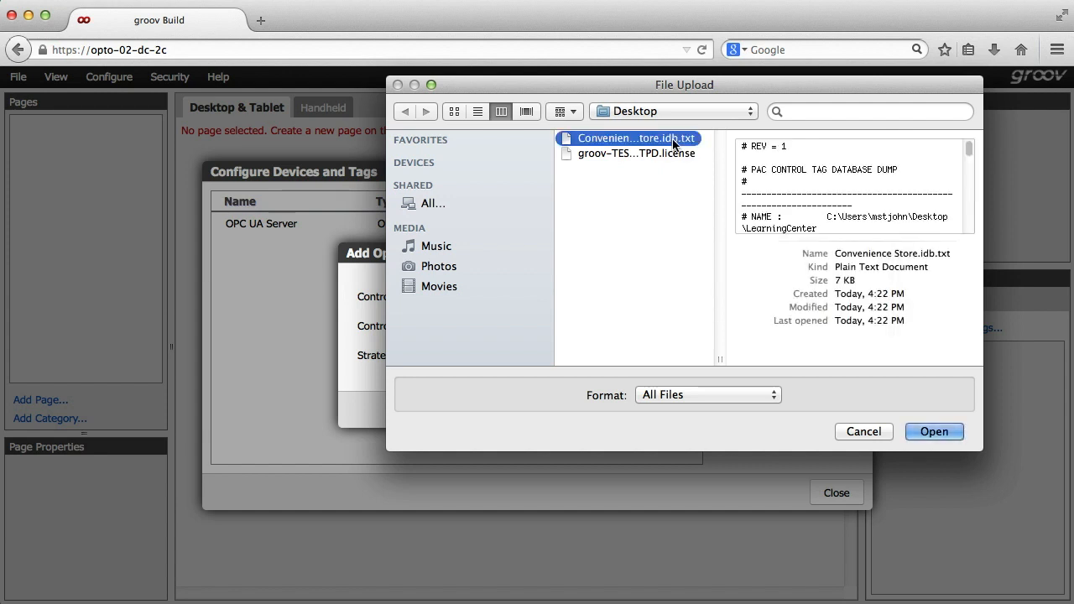
{"action": "left_click", "coordinate": [933, 432]}
{"action": "left_click", "coordinate": [649, 411]}
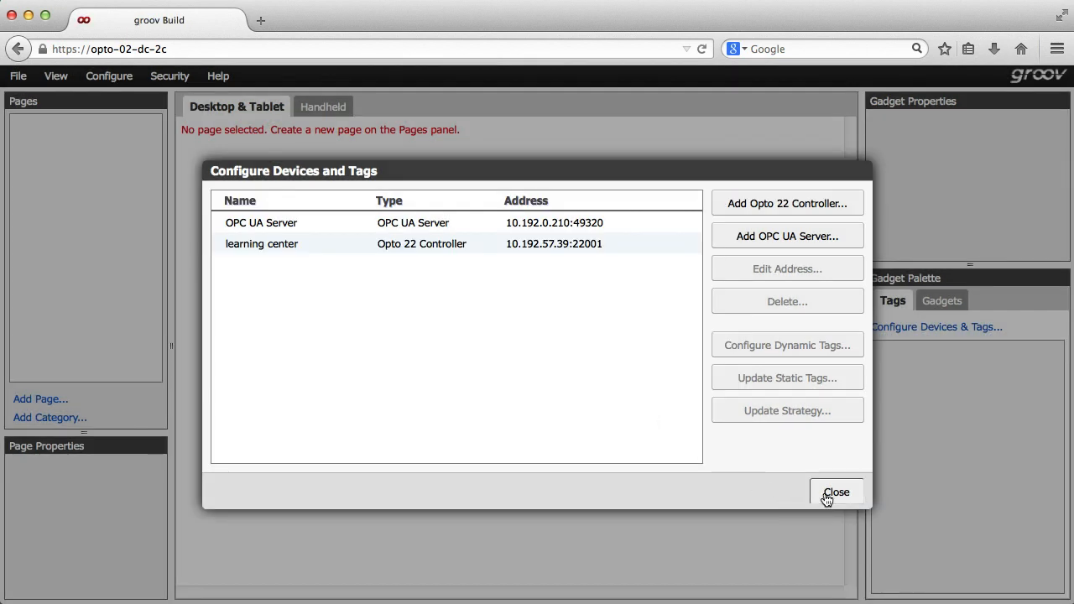
{"action": "left_click", "coordinate": [825, 495]}
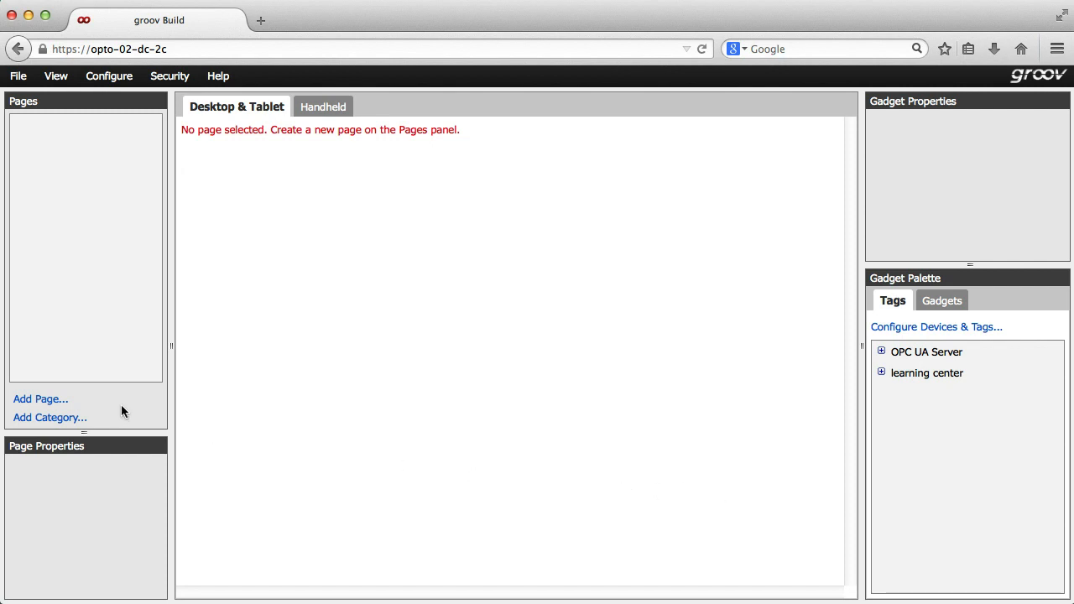
Create a new page named Home
{"action": "left_click", "coordinate": [59, 402]}
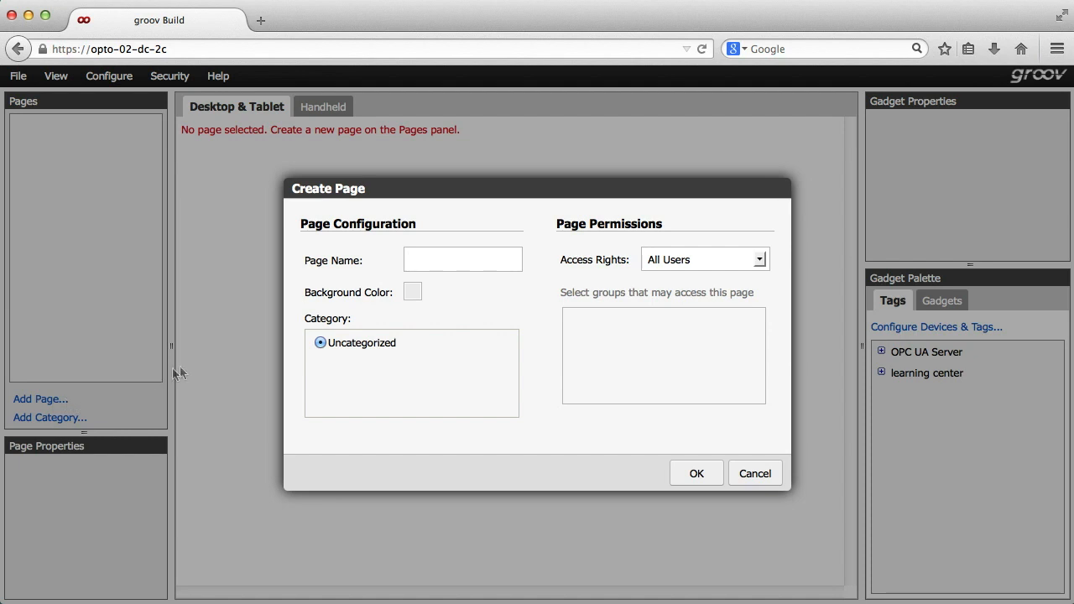
{"action": "type", "text": "Home"}
{"action": "left_click", "coordinate": [696, 474]}
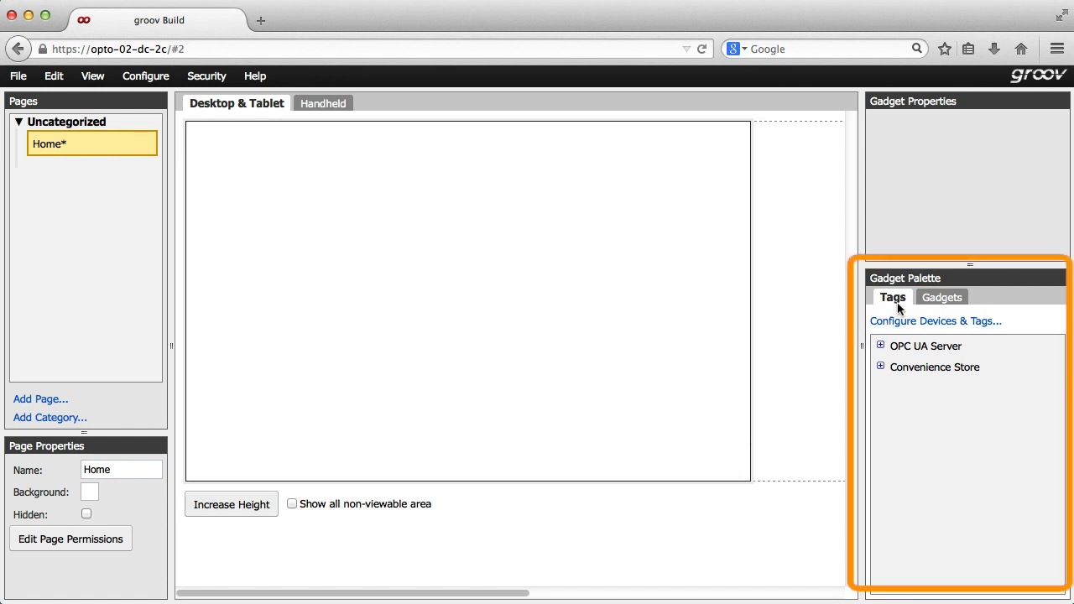
Place a Round Gauge gadget in the top-left corner of the Home page
{"action": "left_click", "coordinate": [940, 300]}
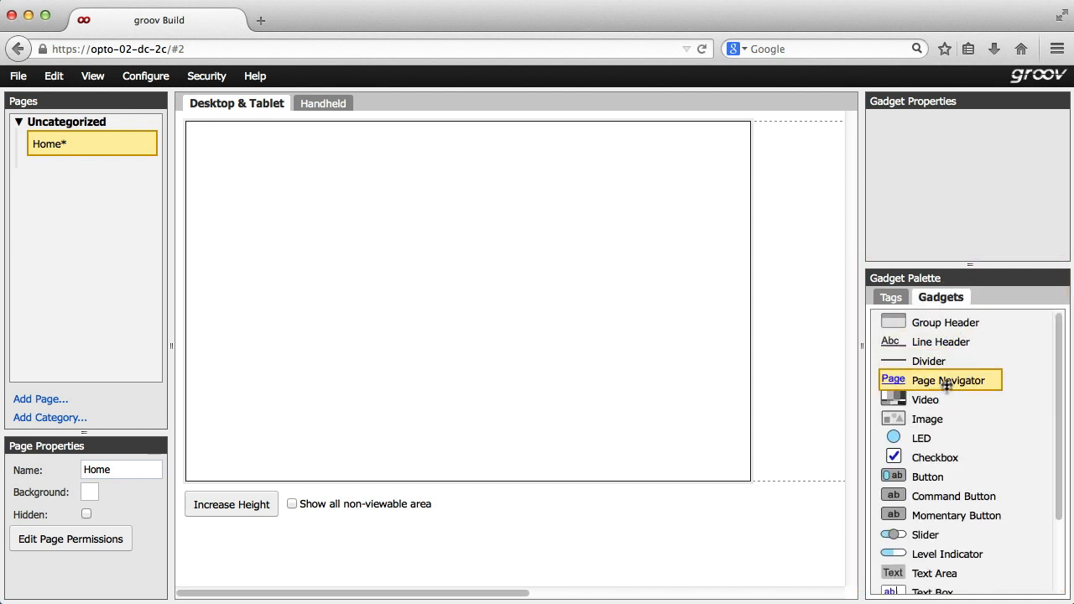
{"action": "scroll", "coordinate": [942, 441], "scroll_direction": "down", "scroll_amount": 3}
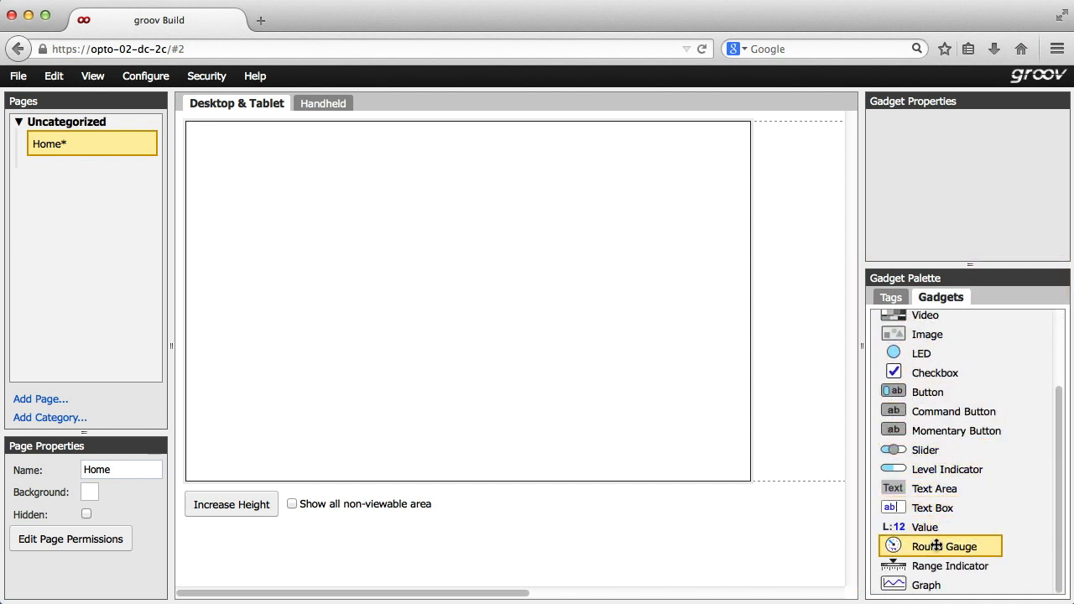
{"action": "left_click_drag", "start_coordinate": [937, 546], "coordinate": [242, 127]}
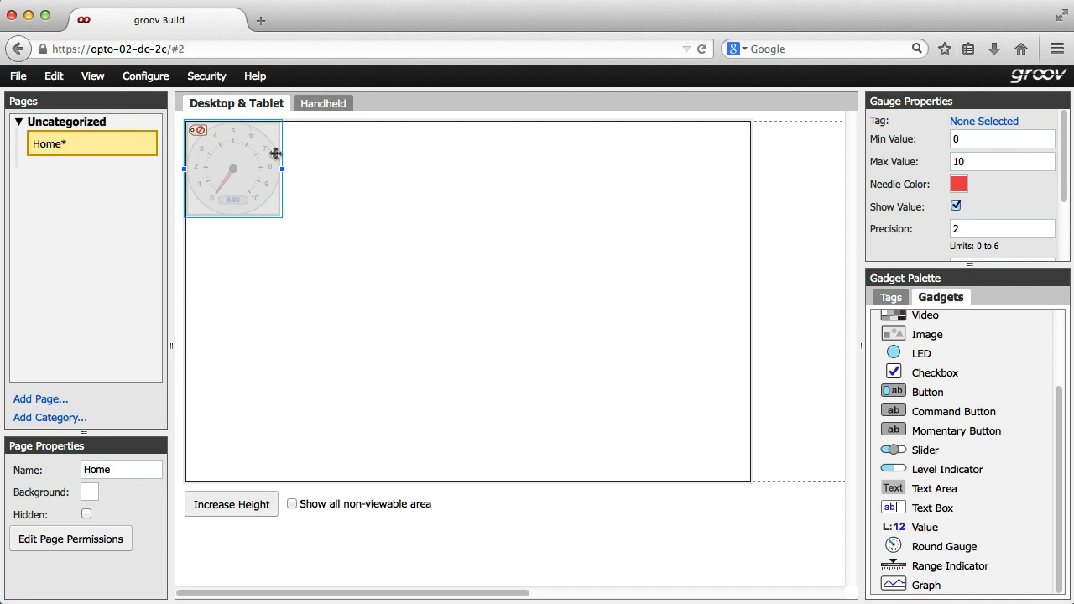
Link the gauge to the Store_Temperature tag under Convenience Store's Analog Input Points
{"action": "left_click", "coordinate": [964, 122]}
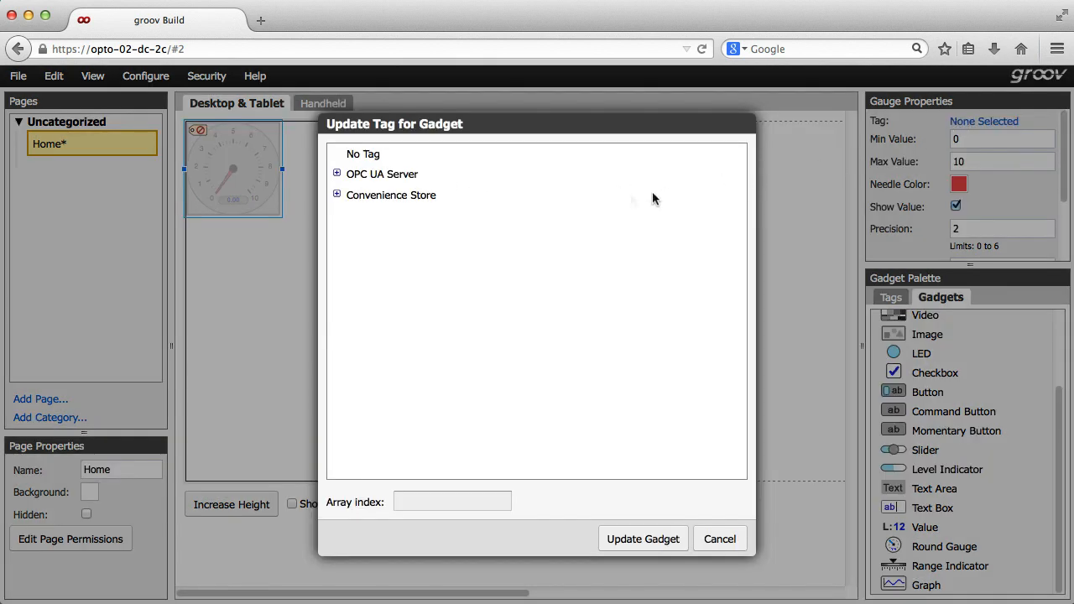
{"action": "left_click", "coordinate": [337, 195]}
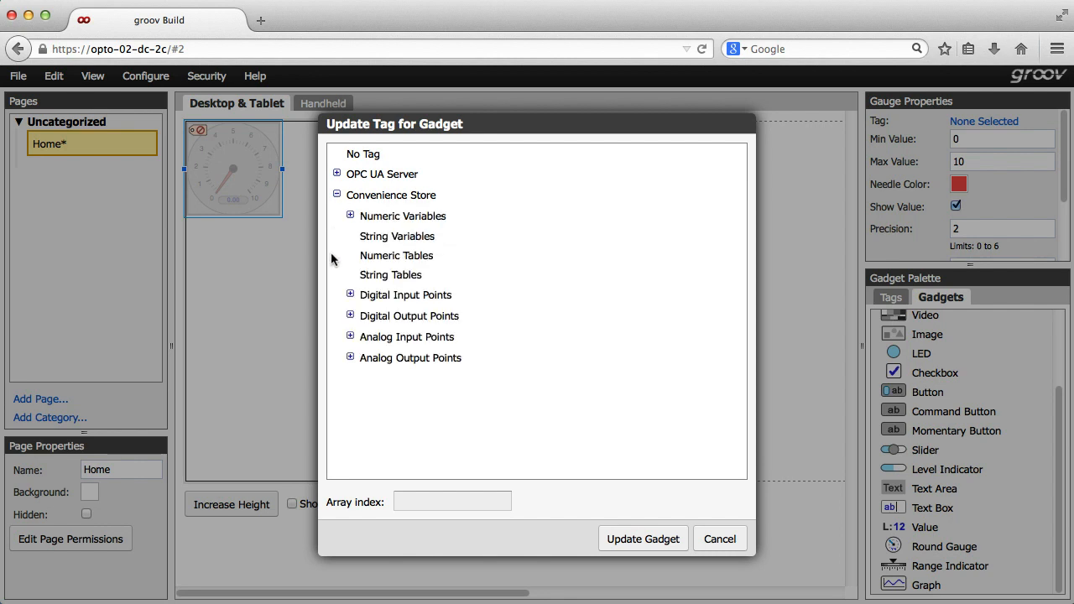
{"action": "left_click", "coordinate": [350, 336]}
{"action": "left_click", "coordinate": [355, 384]}
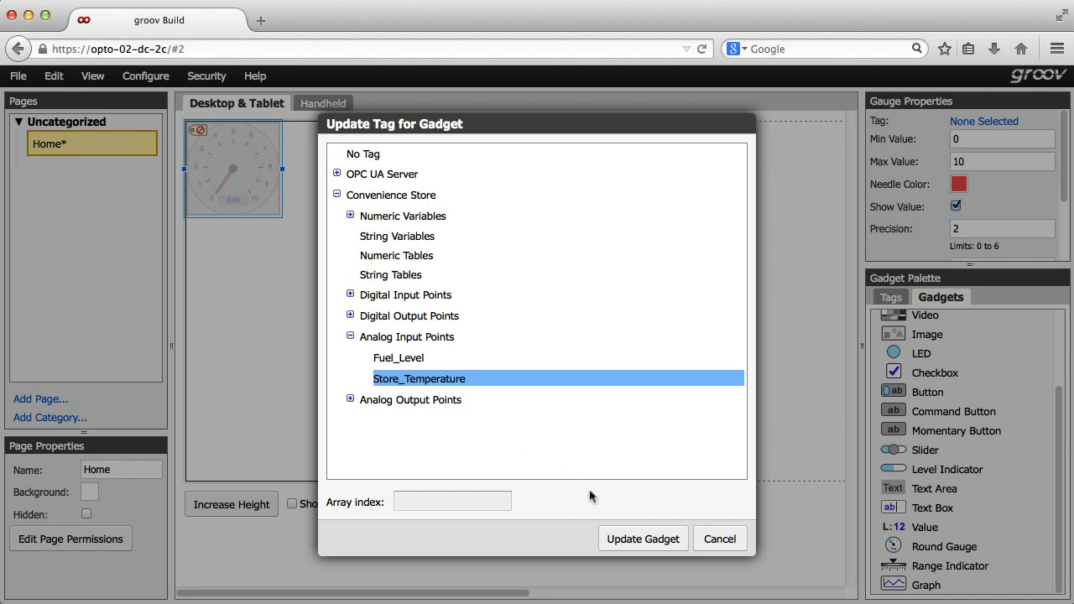
{"action": "left_click", "coordinate": [624, 539]}
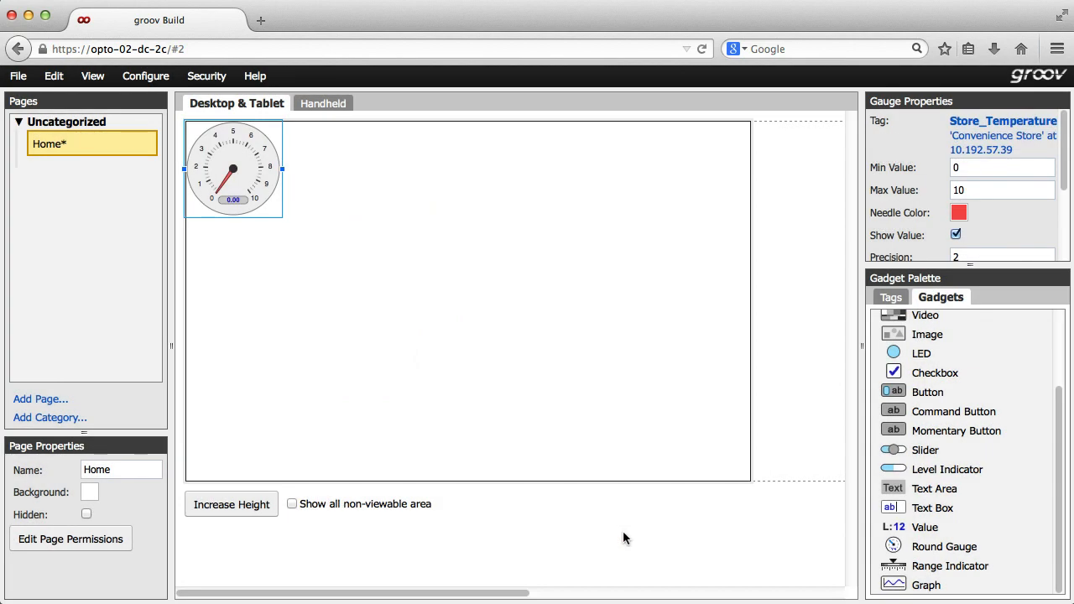
Set the gauge's minimum value to 60 and maximum value to 90
{"action": "double_click", "coordinate": [955, 168]}
{"action": "type", "text": "60"}
{"action": "left_click_drag", "start_coordinate": [967, 190], "coordinate": [948, 191]}
{"action": "type", "text": "90"}
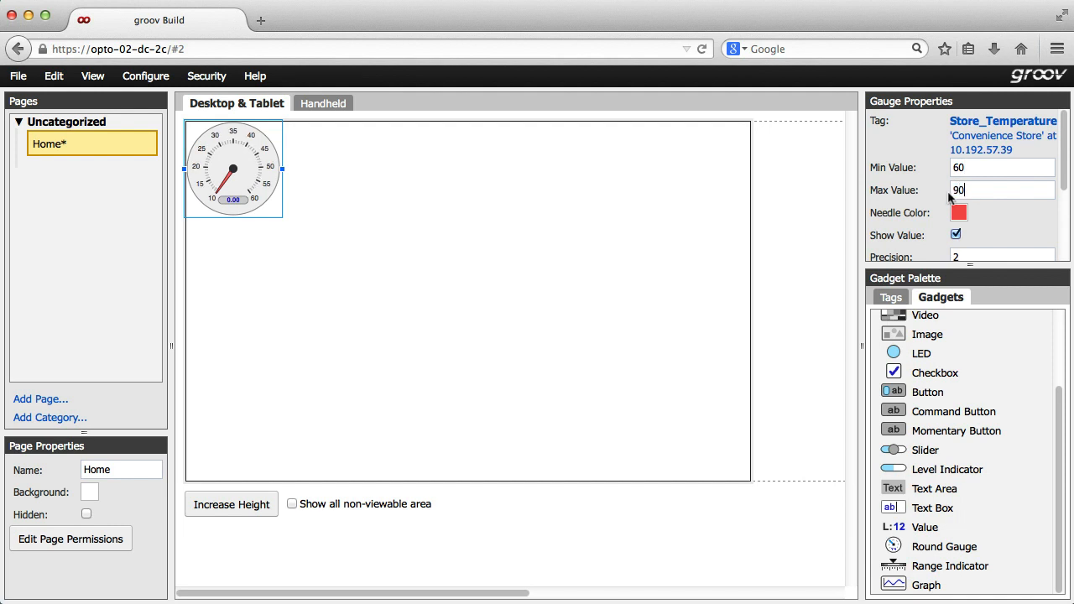
Set the gauge's Zone-1 to start at 80, end at 90, and use a red color
{"action": "scroll", "coordinate": [983, 210], "scroll_direction": "down", "scroll_amount": 1}
{"action": "scroll", "coordinate": [983, 210], "scroll_direction": "down", "scroll_amount": 3}
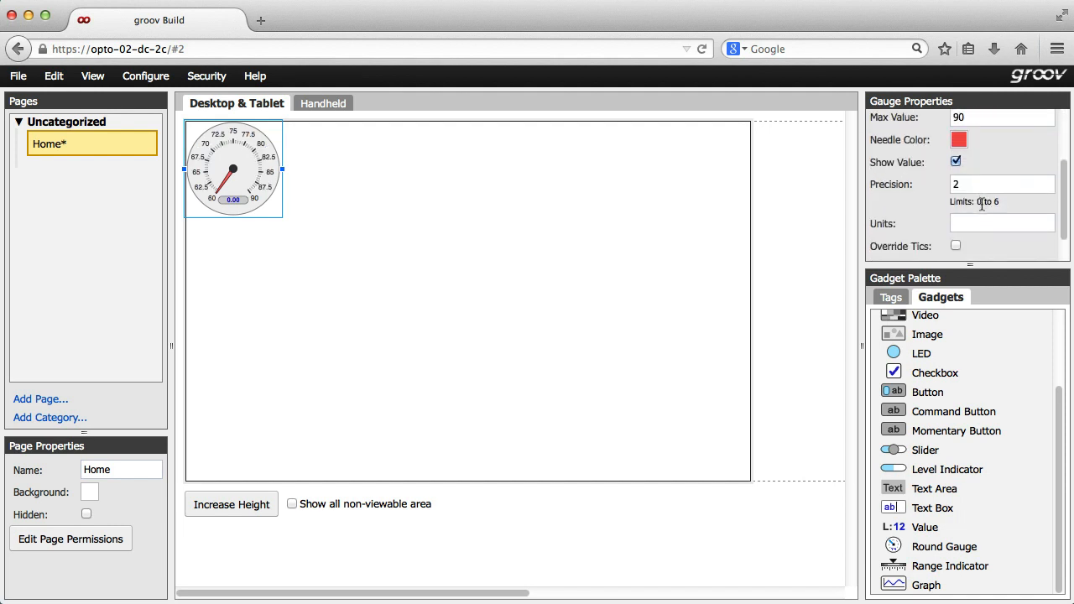
{"action": "left_click", "coordinate": [916, 245]}
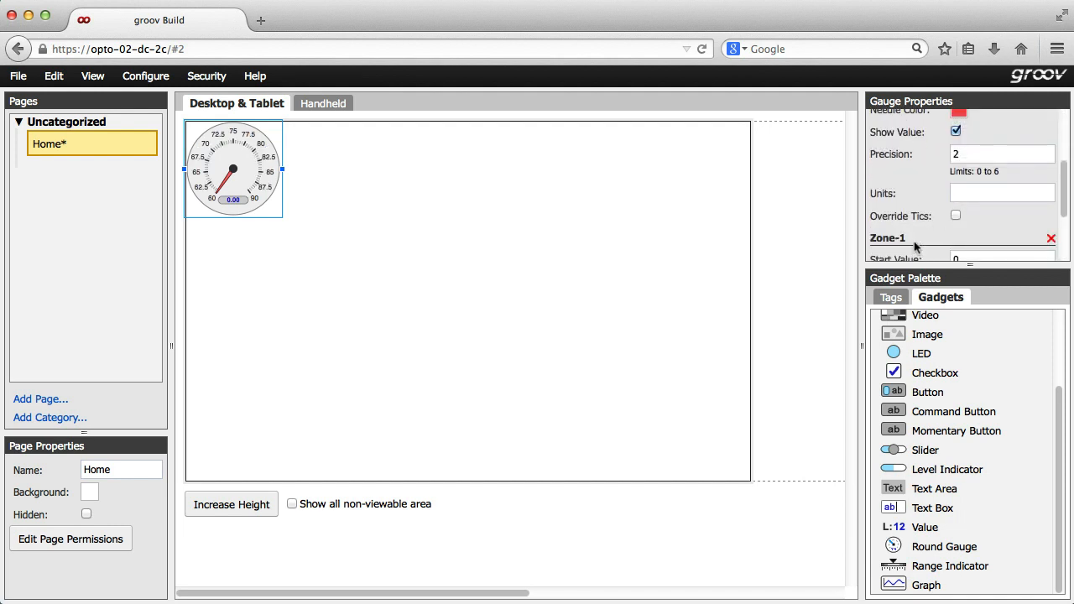
{"action": "scroll", "coordinate": [938, 230], "scroll_direction": "down", "scroll_amount": 3}
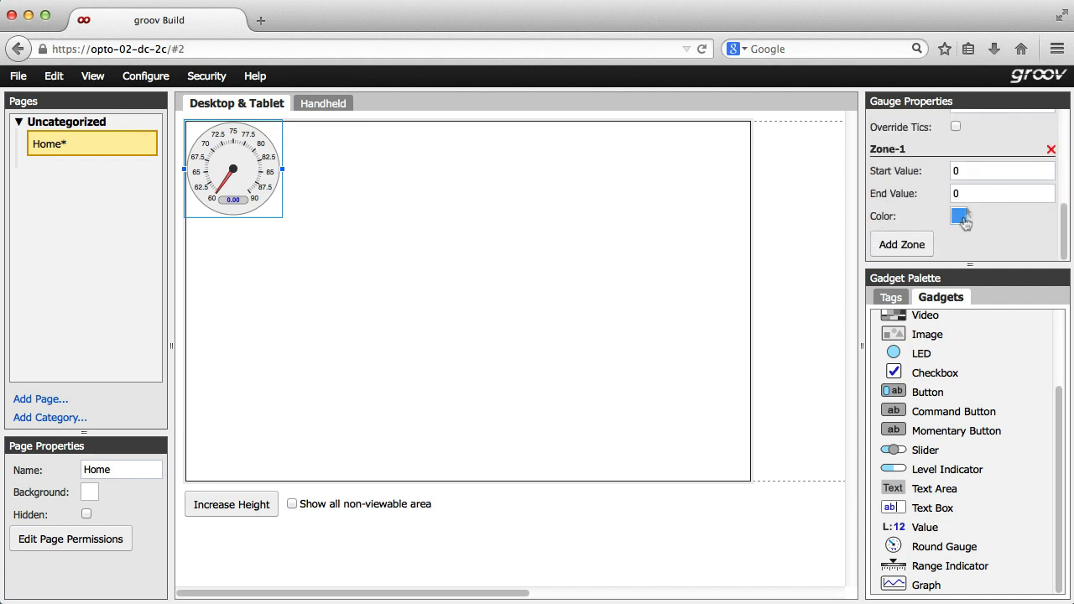
{"action": "left_click_drag", "start_coordinate": [970, 173], "coordinate": [944, 172]}
{"action": "type", "text": "80"}
{"action": "left_click_drag", "start_coordinate": [962, 194], "coordinate": [943, 193]}
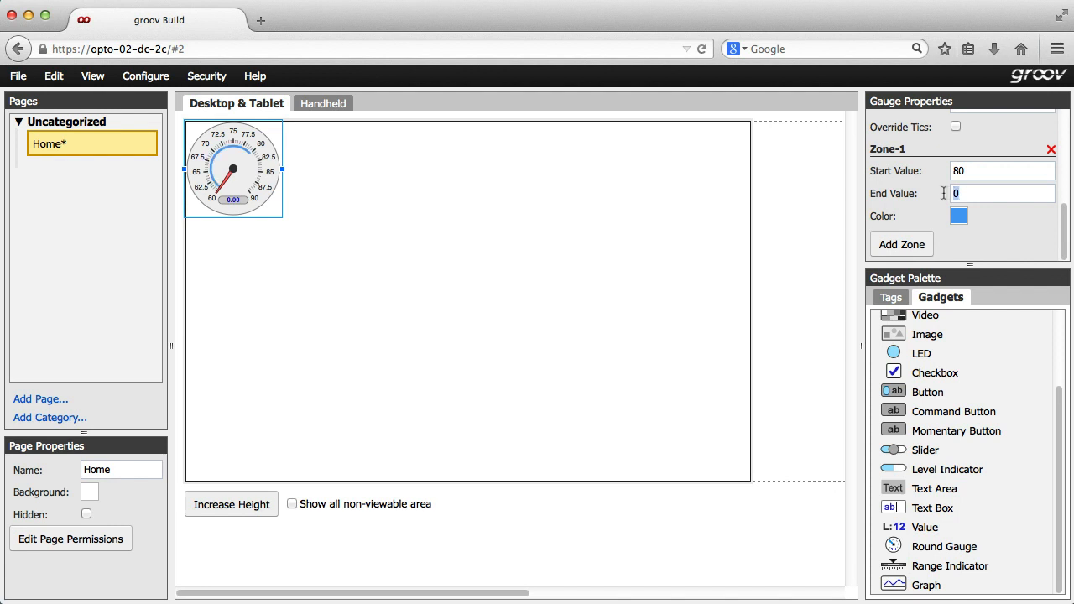
{"action": "type", "text": "90"}
{"action": "left_click", "coordinate": [957, 219]}
{"action": "left_click", "coordinate": [752, 310]}
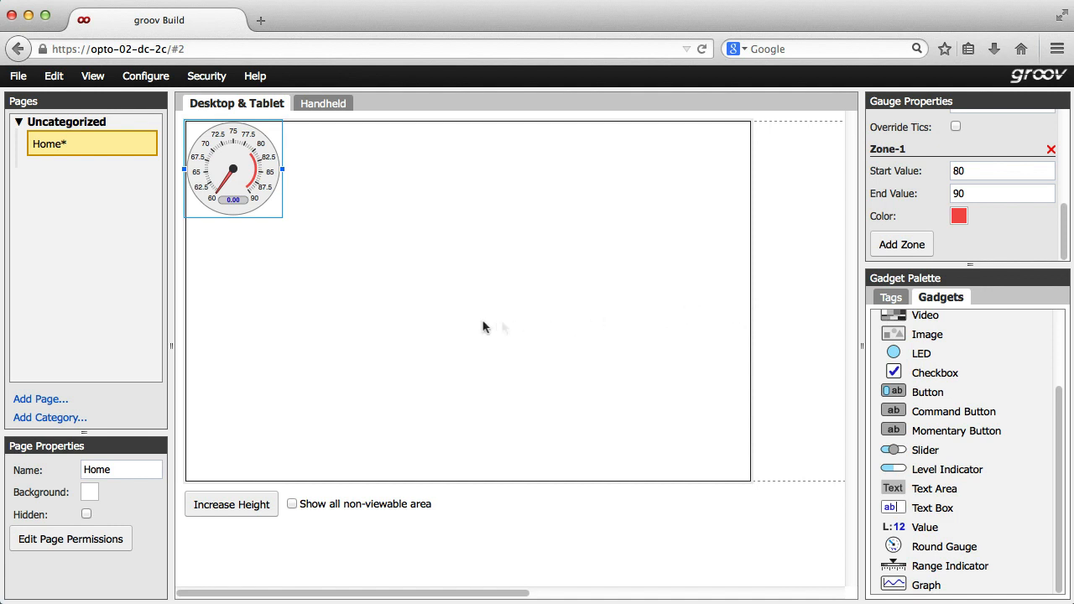
Save all changes and switch to groov View
{"action": "left_click", "coordinate": [18, 77]}
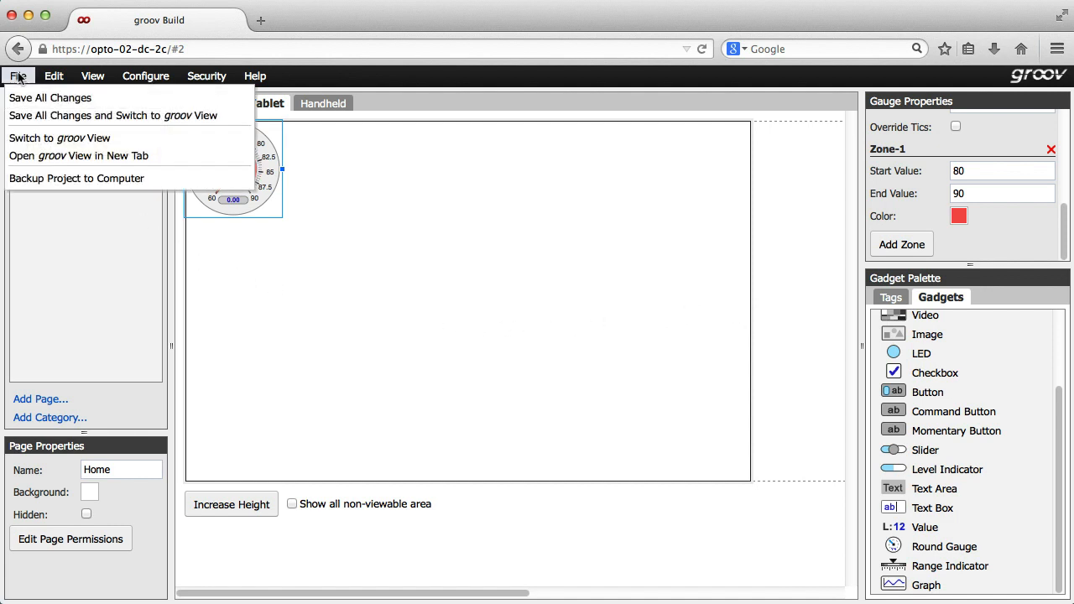
{"action": "left_click", "coordinate": [34, 116]}
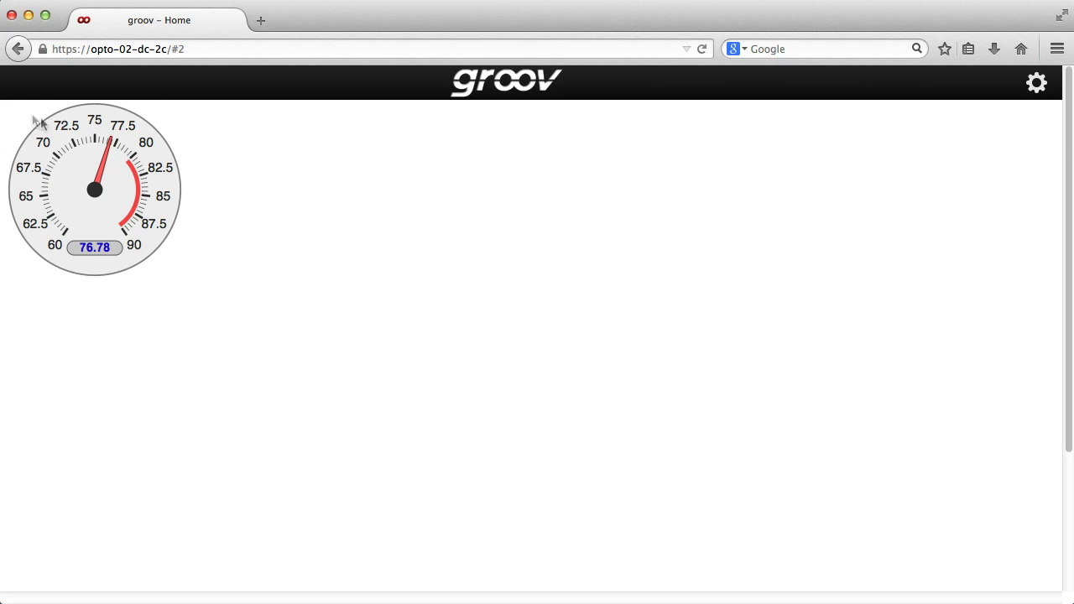
Switch back to groov Build
{"action": "left_click", "coordinate": [1037, 84]}
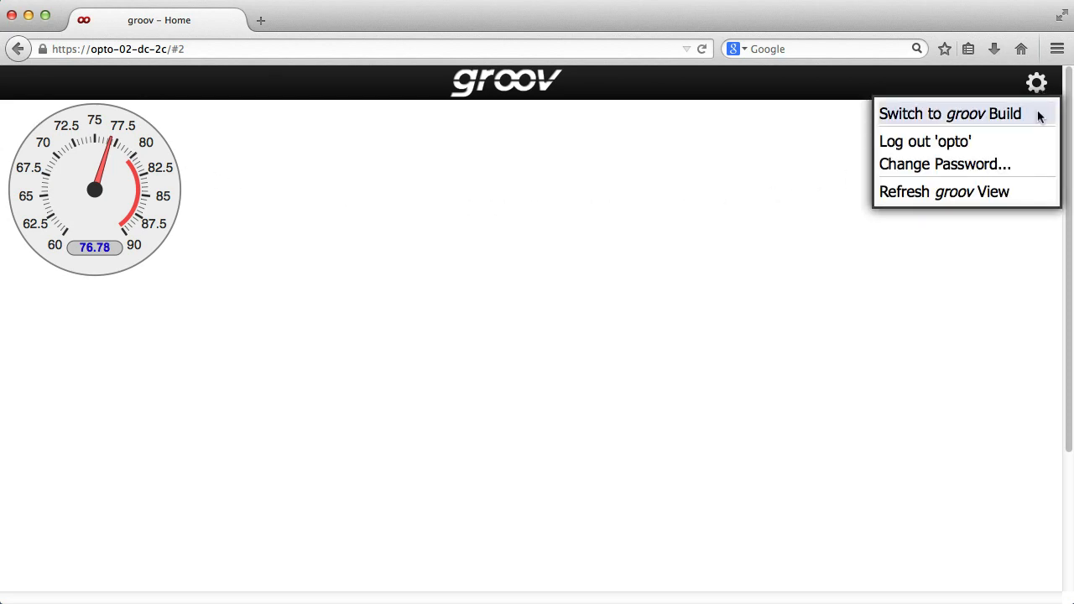
{"action": "left_click", "coordinate": [1038, 115]}
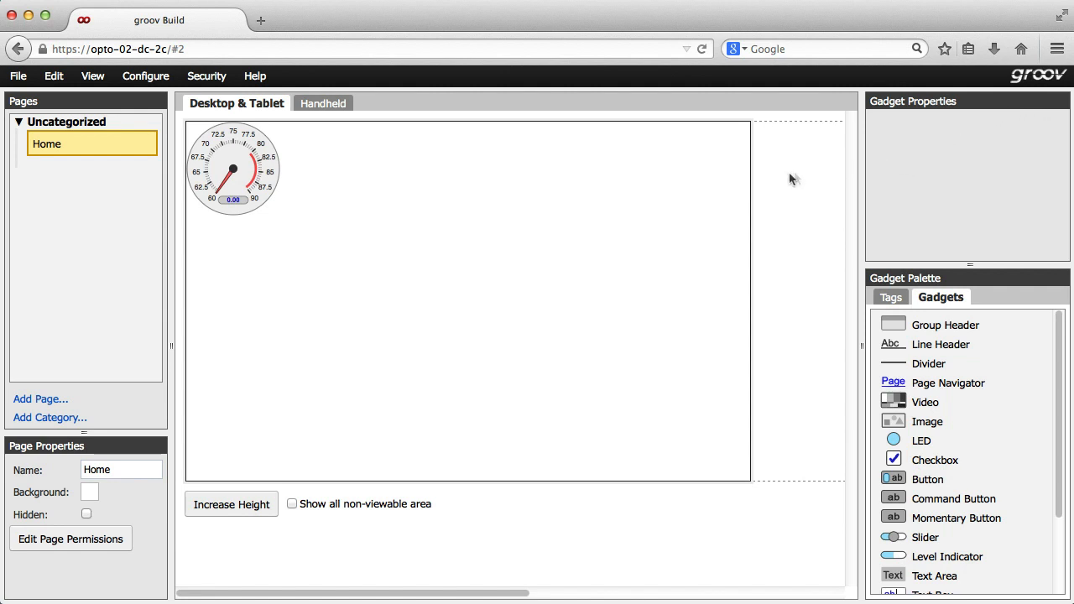
Compare the gauge layout in the Handheld and Desktop & Tablet views
{"action": "left_click", "coordinate": [324, 105]}
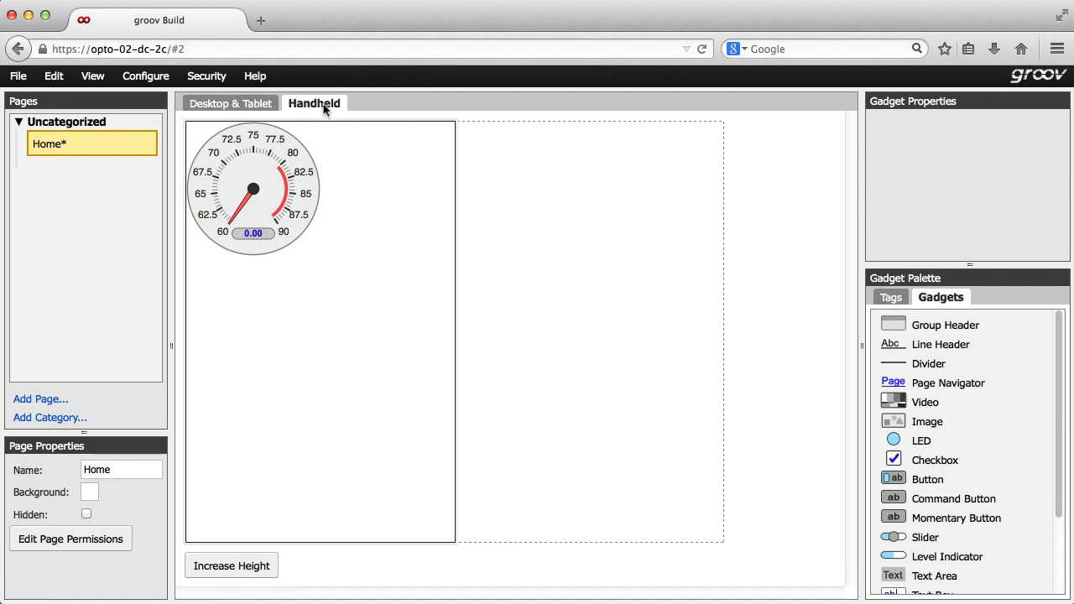
{"action": "left_click", "coordinate": [254, 104]}
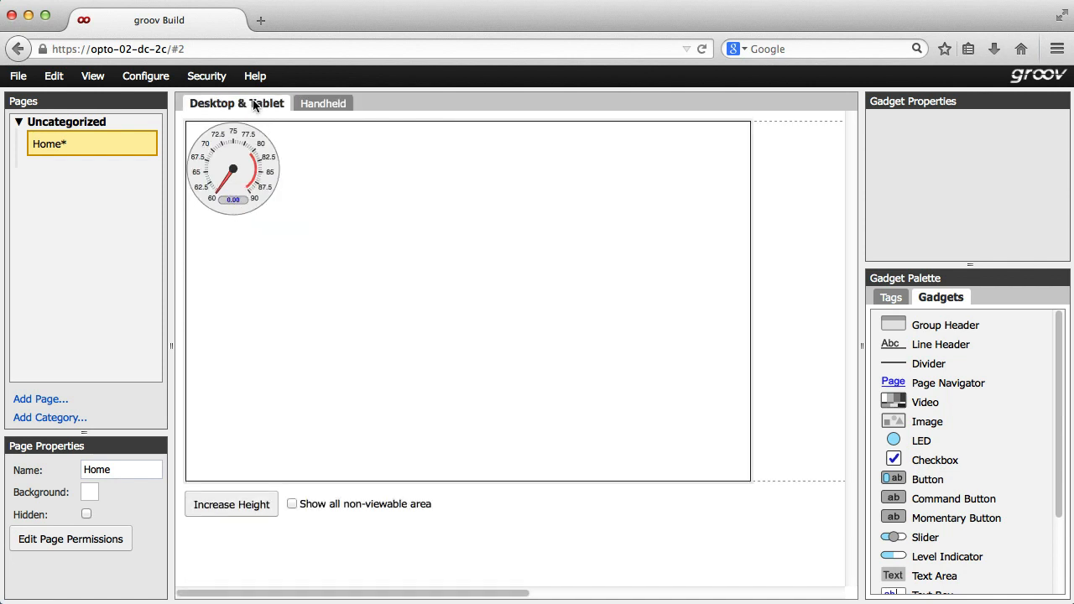
Add an LED gadget beside the gauge, and place it below the gauge in the Handheld layout
{"action": "left_click_drag", "start_coordinate": [917, 443], "coordinate": [347, 163]}
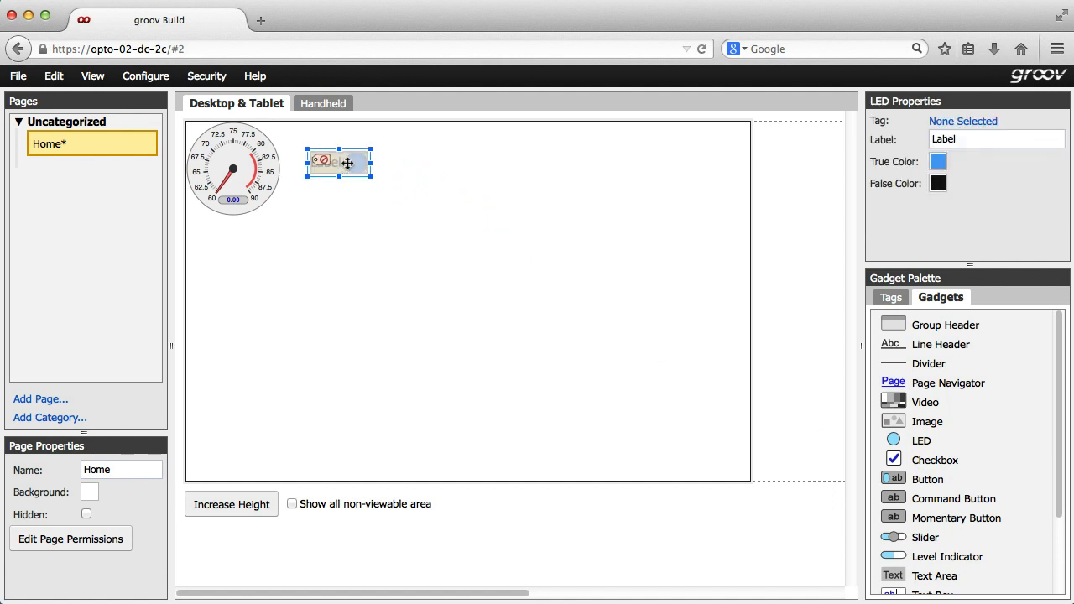
{"action": "left_click", "coordinate": [326, 104]}
{"action": "left_click_drag", "start_coordinate": [382, 134], "coordinate": [251, 306]}
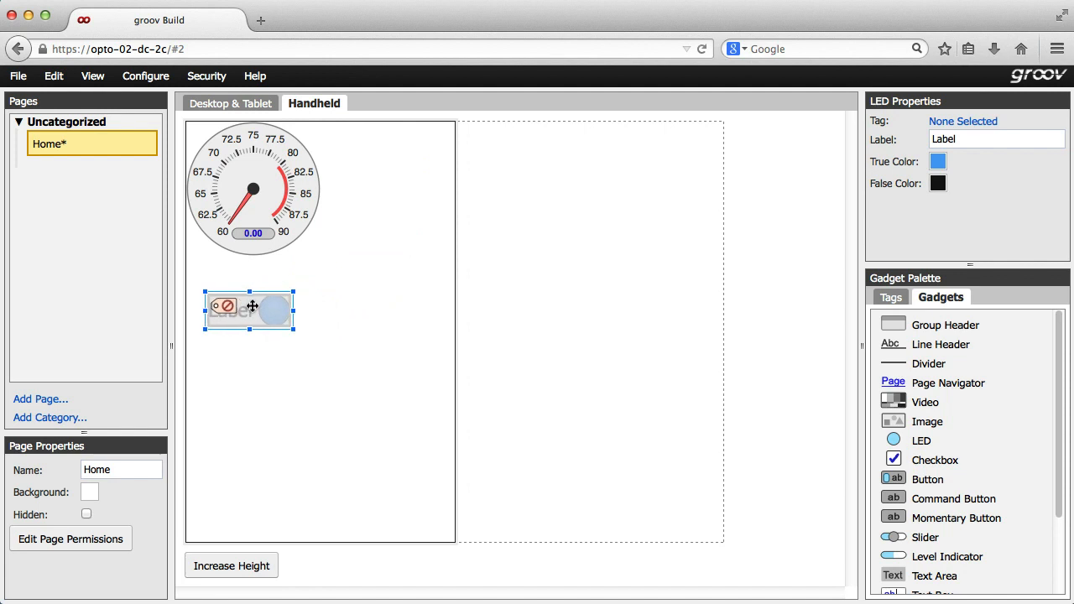
{"action": "left_click", "coordinate": [235, 109]}
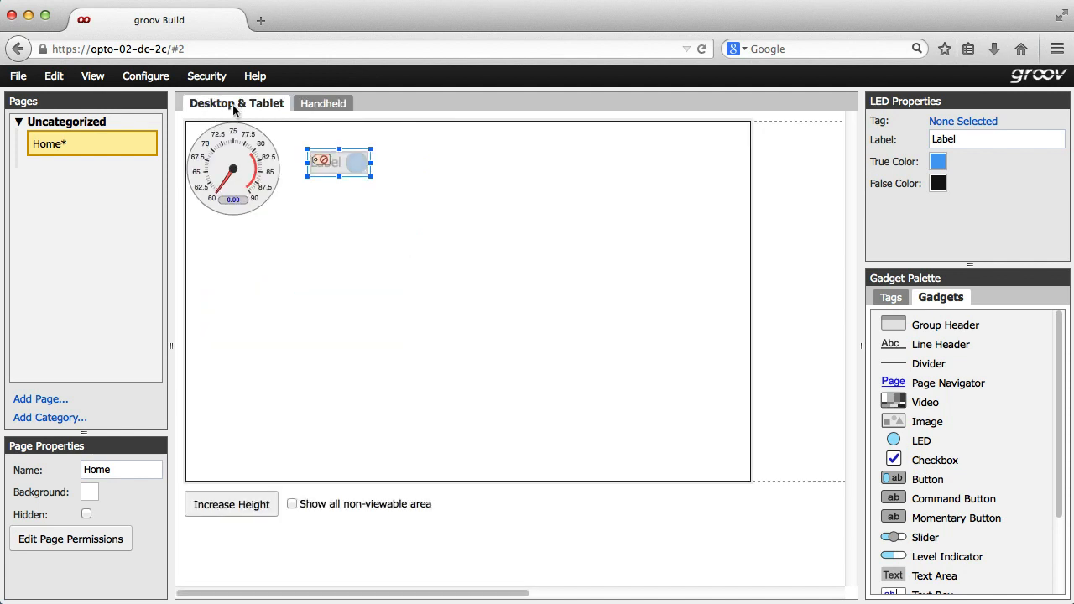